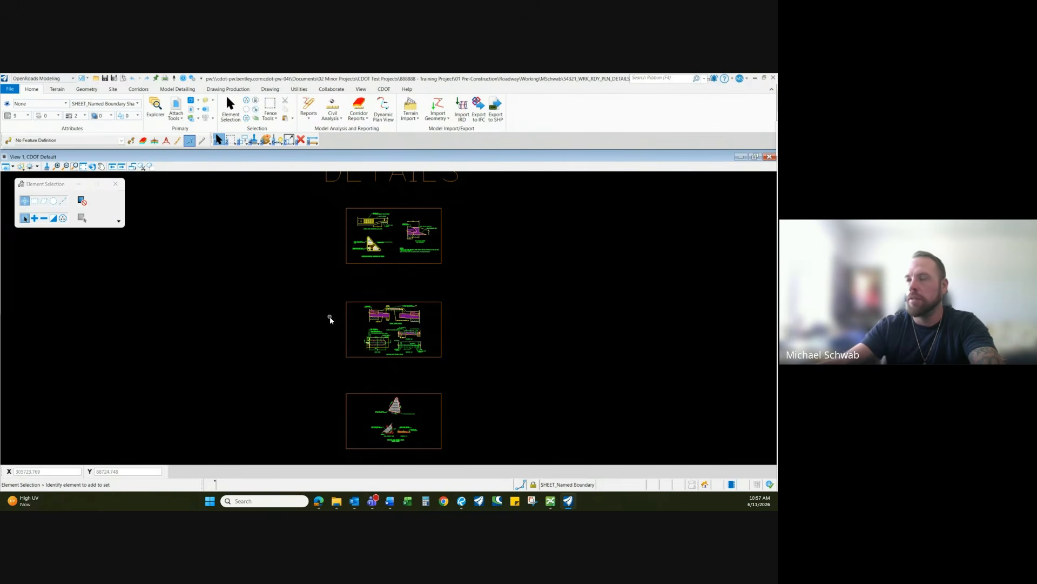
Step: Start placing a named boundary by two points and name it Roadway Detail 1
left_click(228, 89)
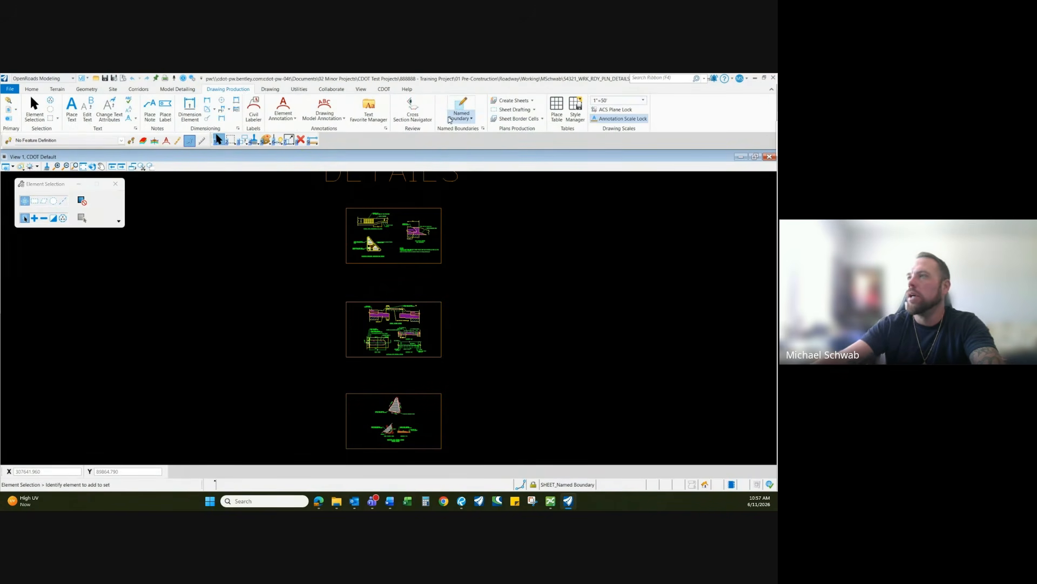
left_click(461, 102)
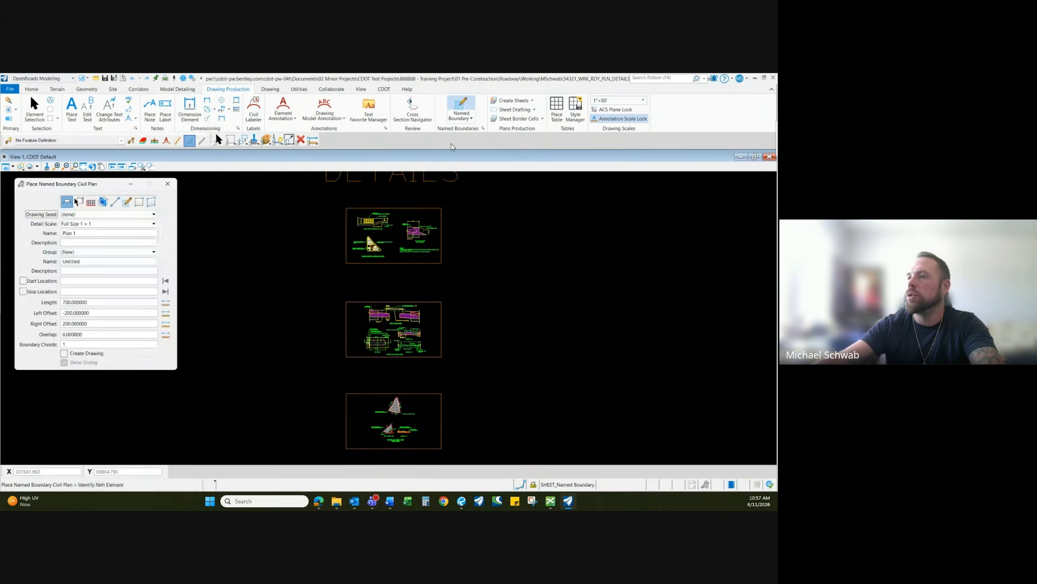
left_click_drag(83, 187, 115, 188)
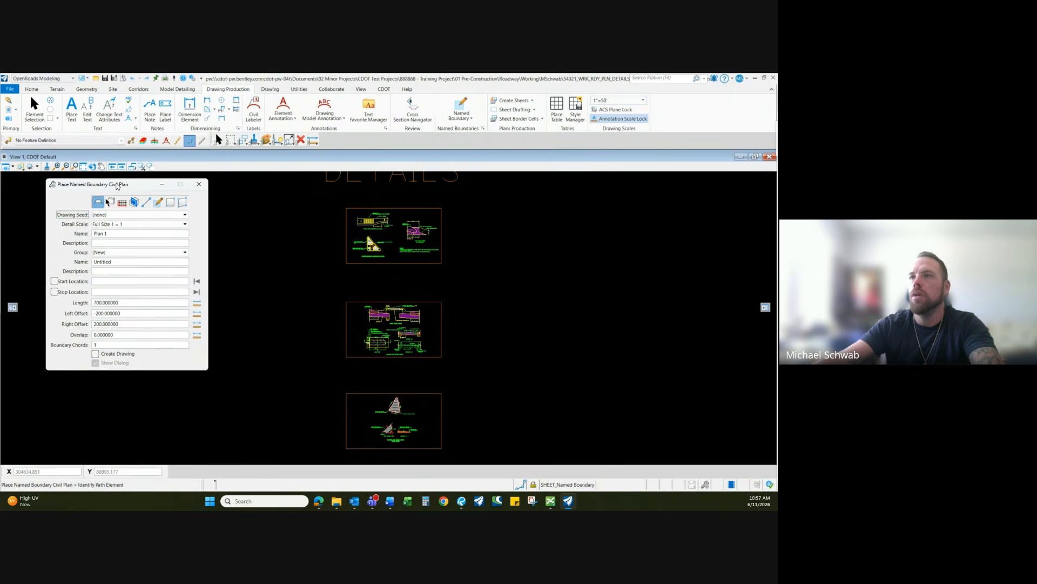
left_click(170, 204)
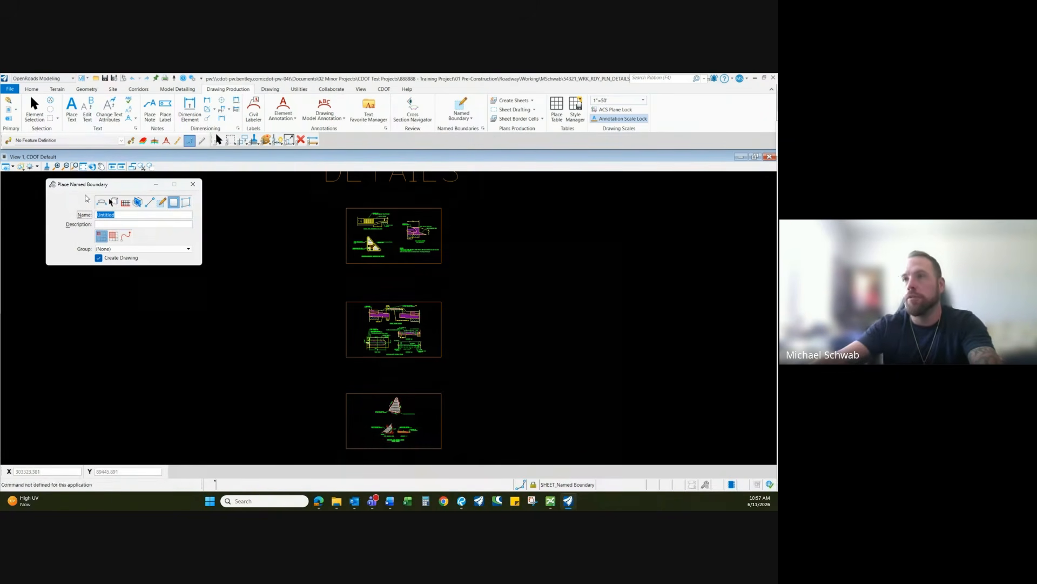
type("Roa")
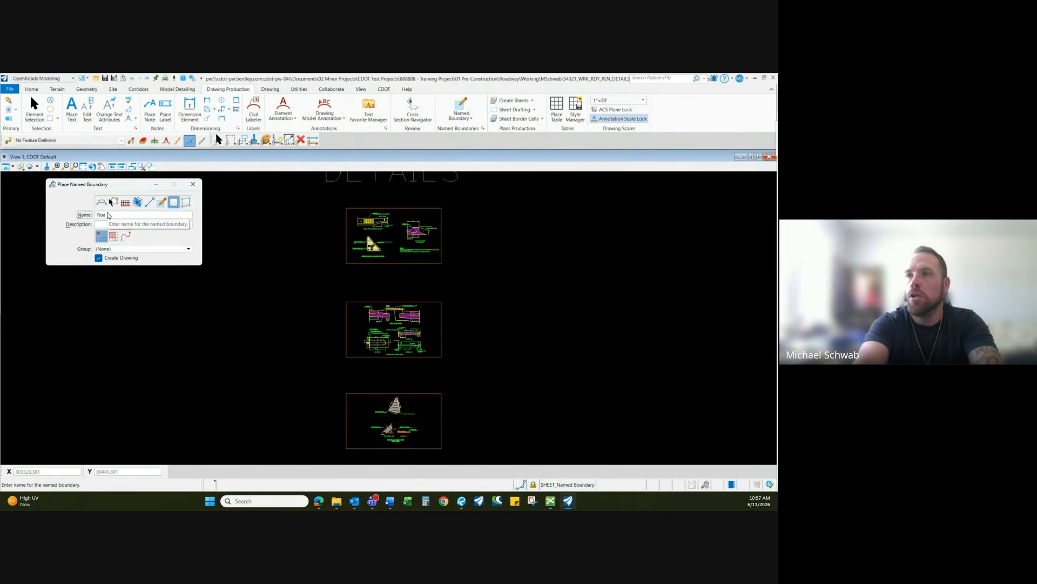
type("dway De")
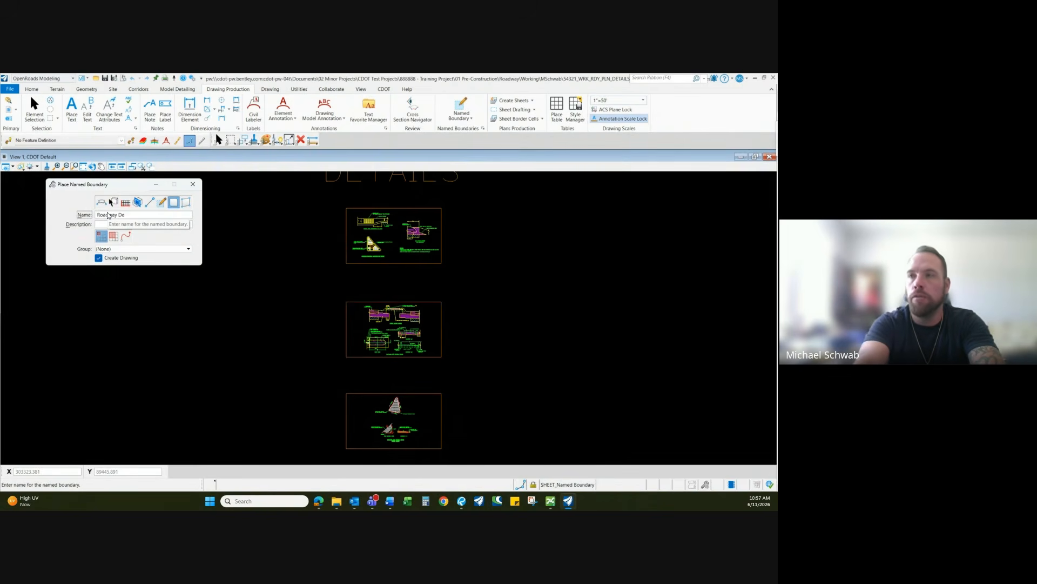
type("tail 1")
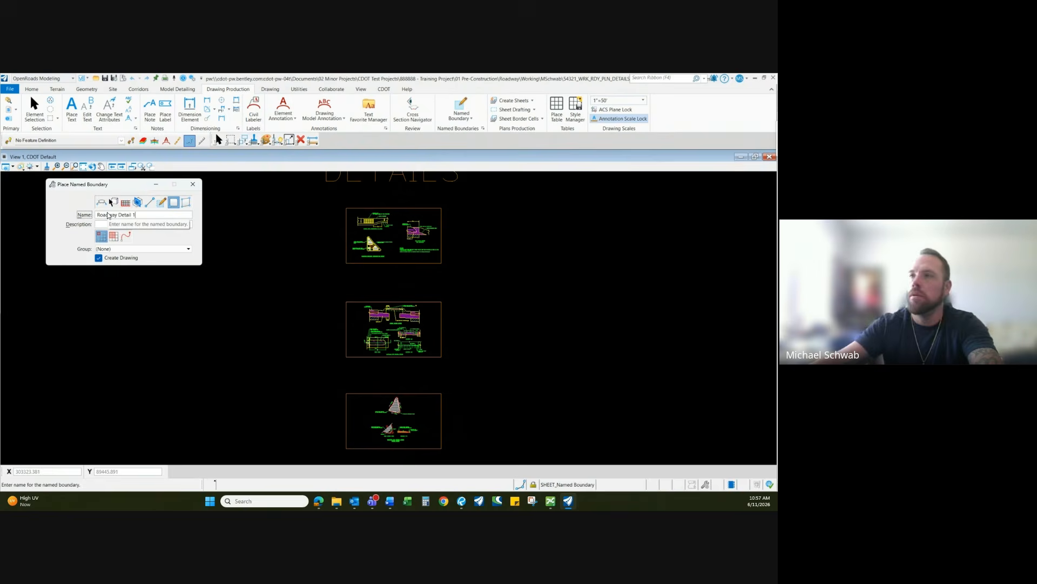
key("Return")
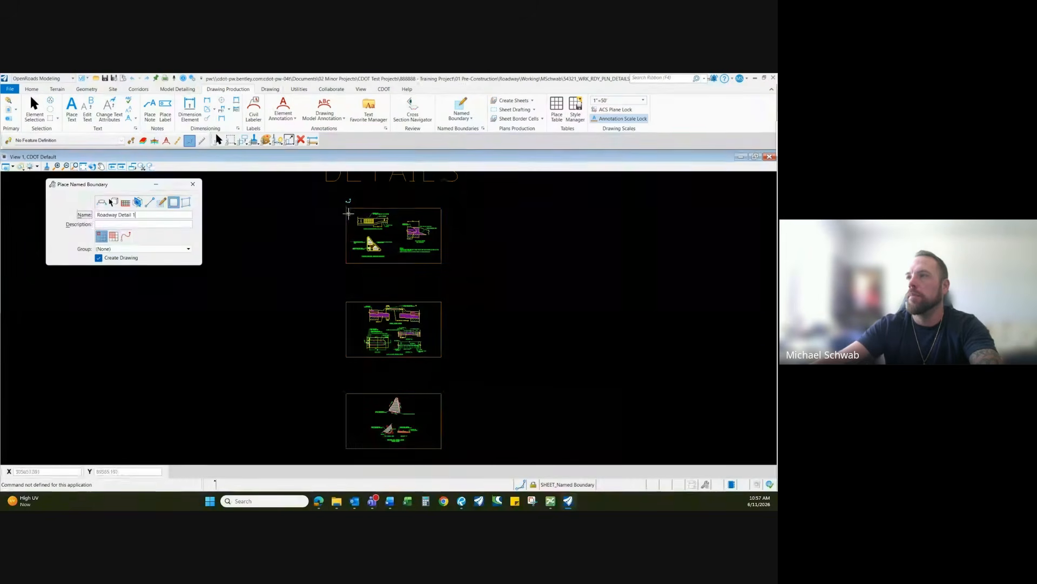
Step: Place the named boundary from corner to corner of the topmost detail border, with drawing creation enabled
left_click(346, 209)
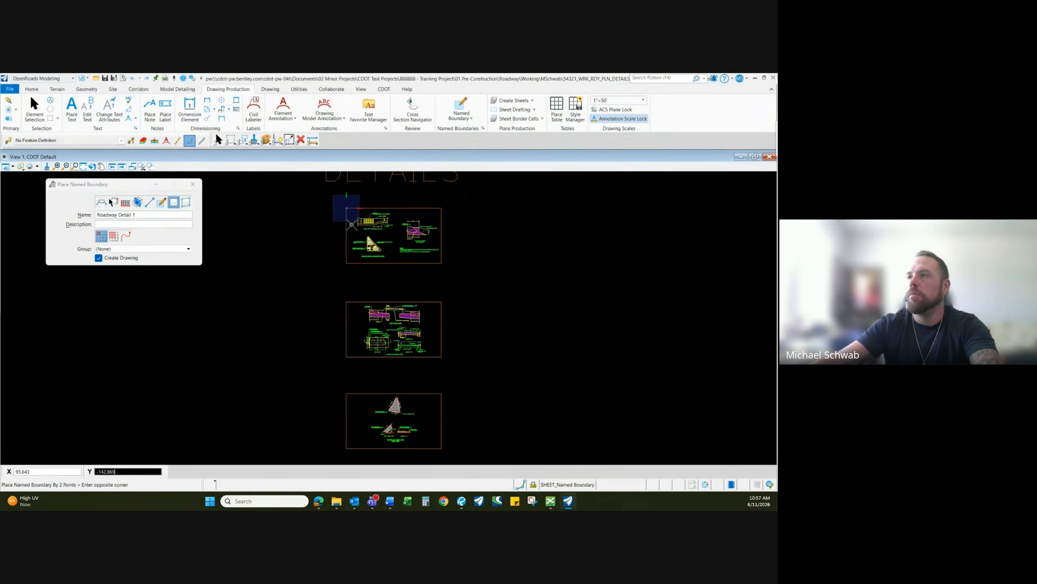
left_click(32, 89)
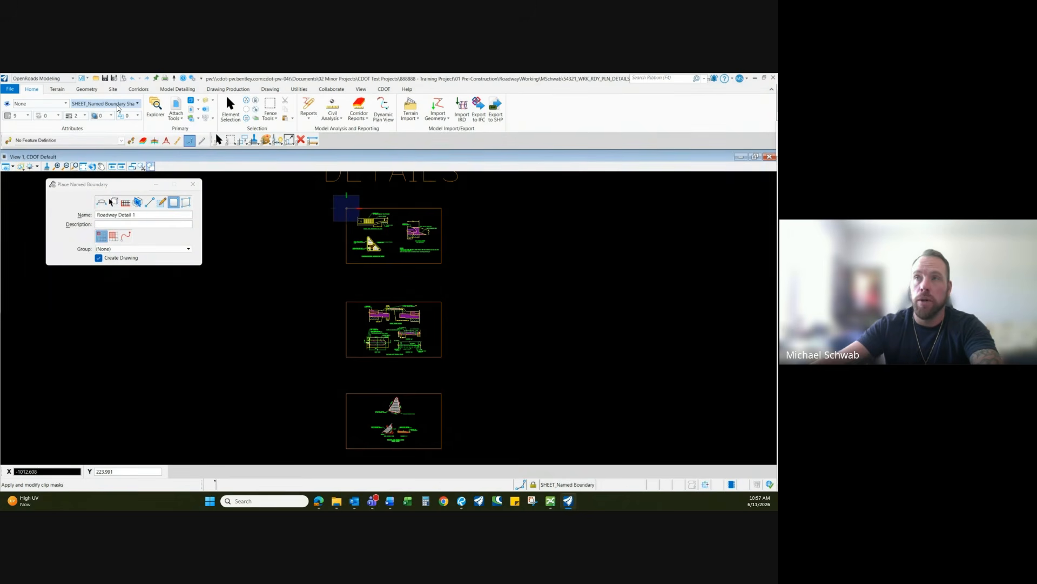
left_click(346, 208)
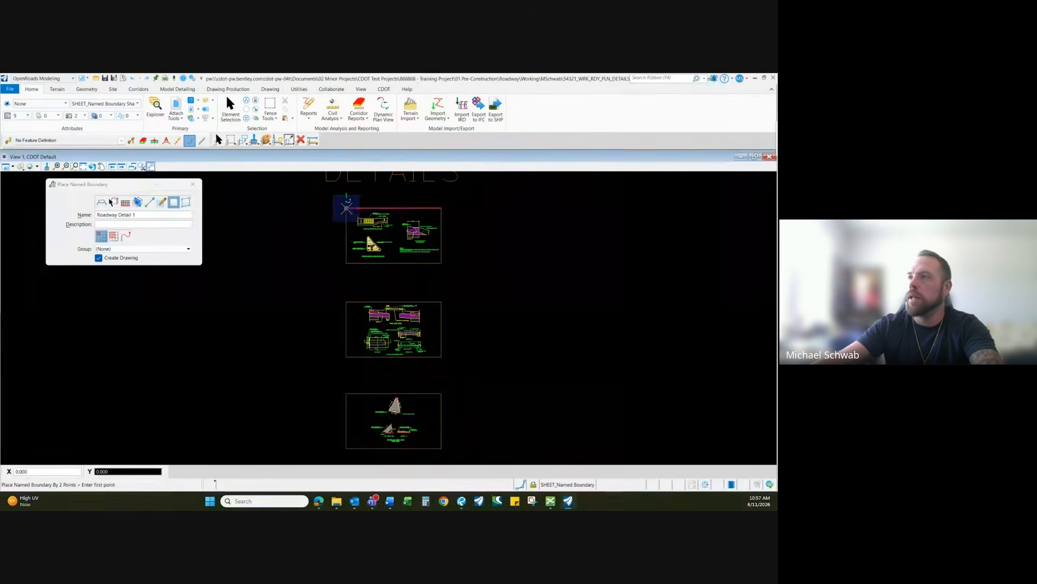
left_click(442, 264)
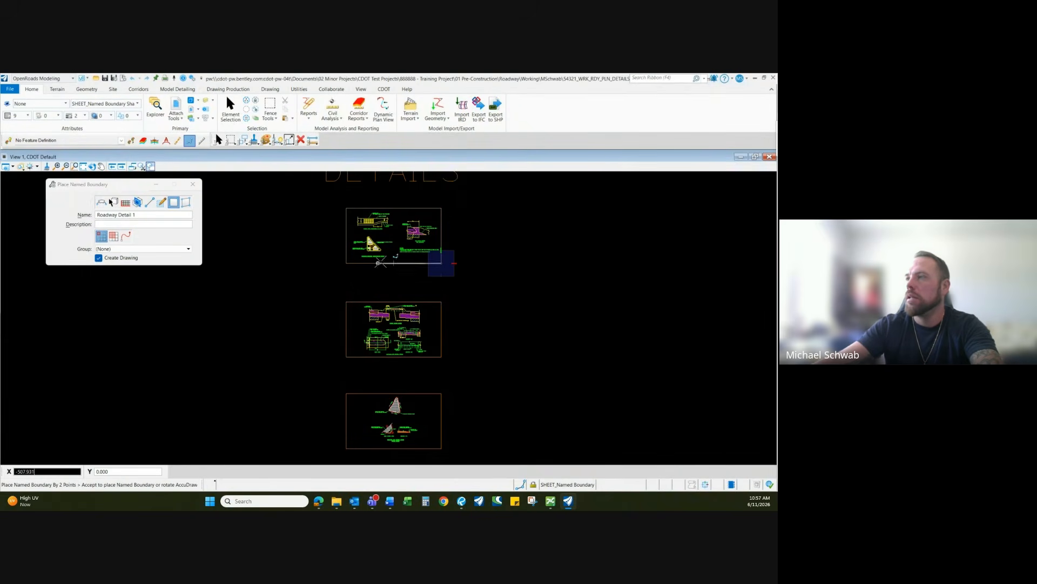
left_click(429, 286)
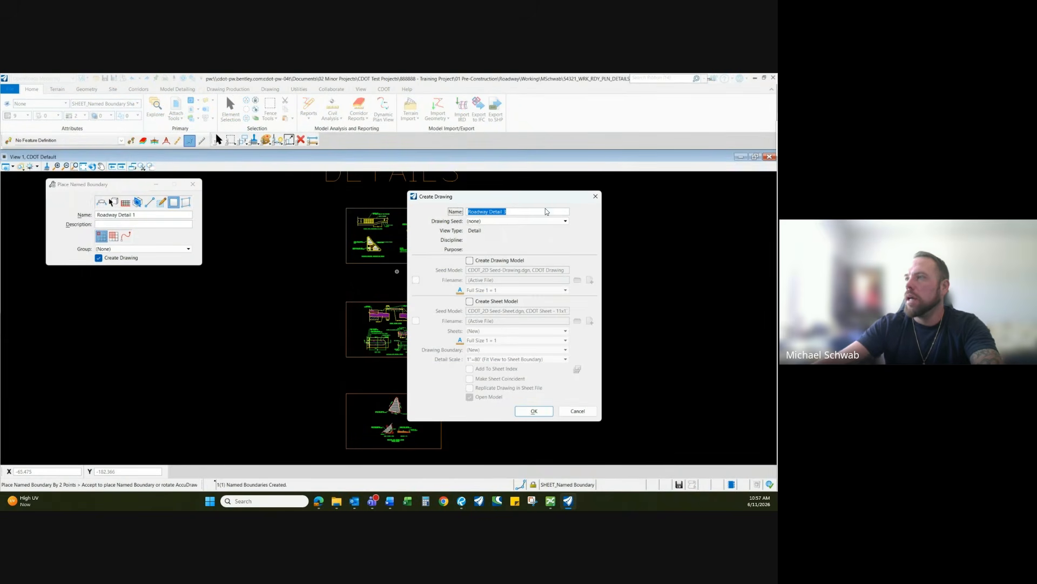
Step: Create the drawing and sheet models from the Detail Sheet drawing seed with a detail scale of 1"=50'
left_click_drag(499, 196, 506, 182)
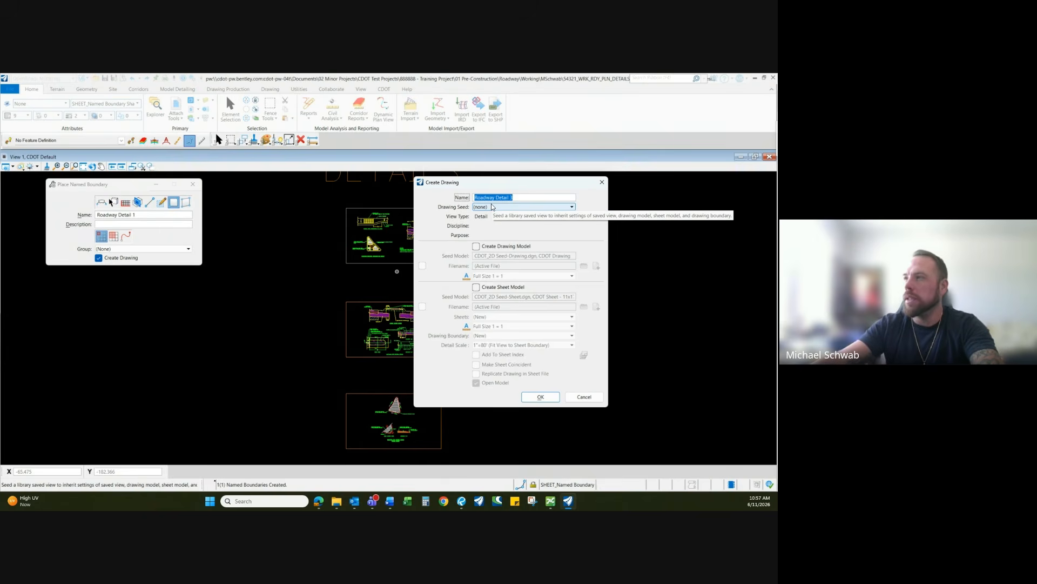
left_click(492, 207)
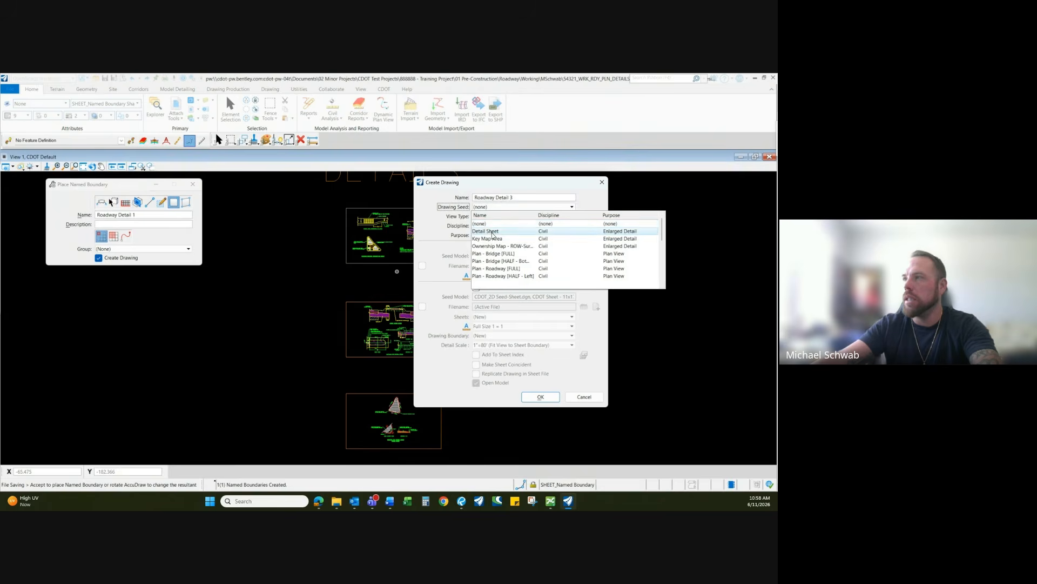
left_click(492, 231)
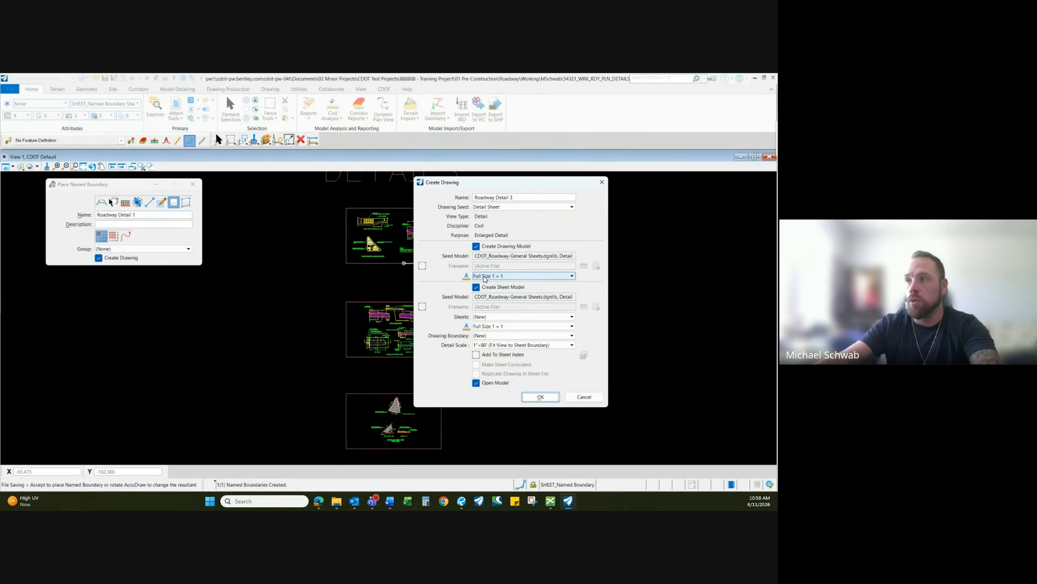
left_click(501, 345)
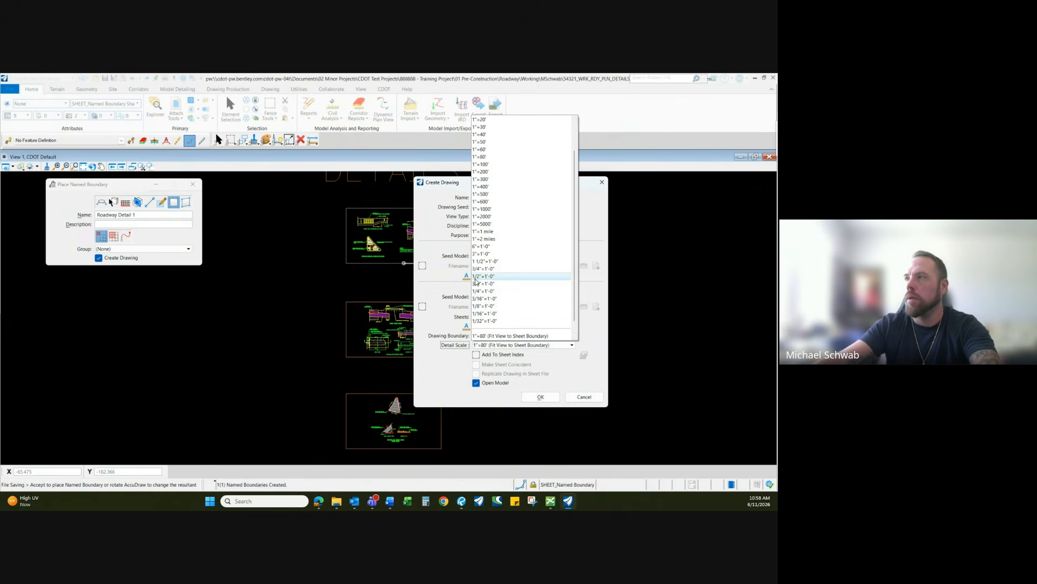
left_click(492, 142)
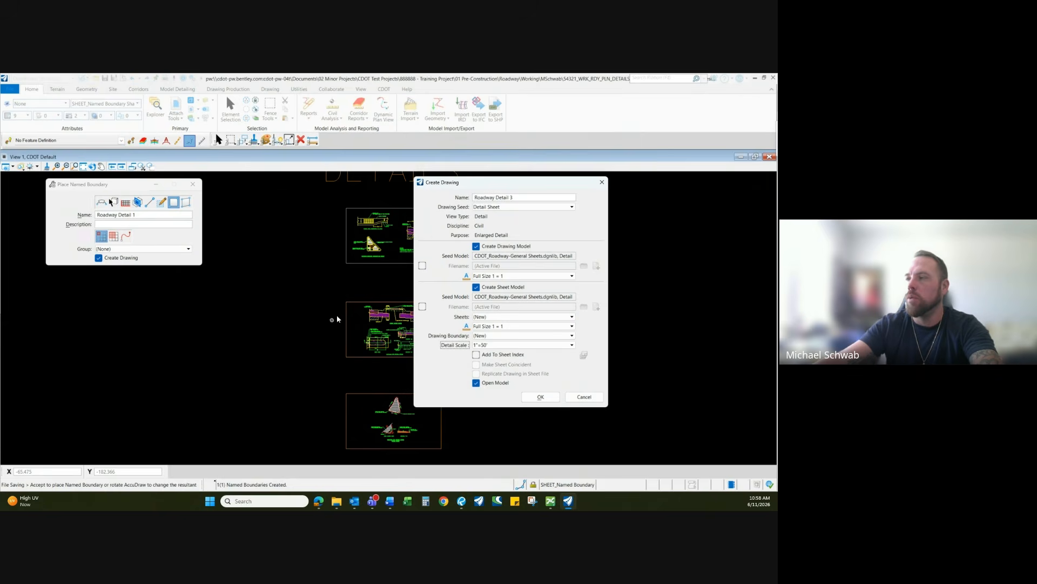
left_click(539, 398)
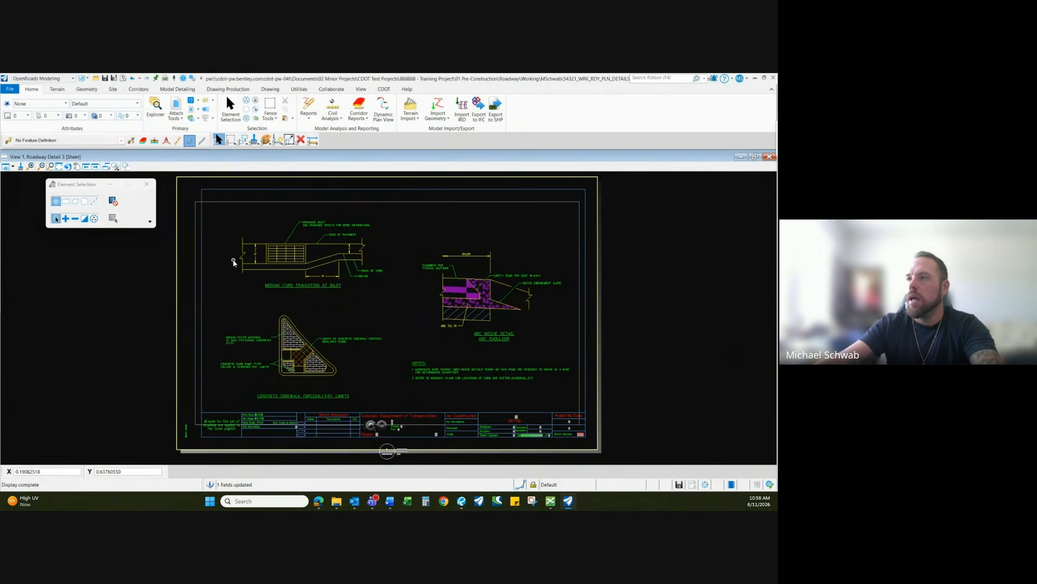
Step: Inspect the new sheet and its title block, and open the Roadway Detail 3 drawing model to examine its contents
scroll(231, 262, "down", 3)
scroll(265, 312, "up", 5)
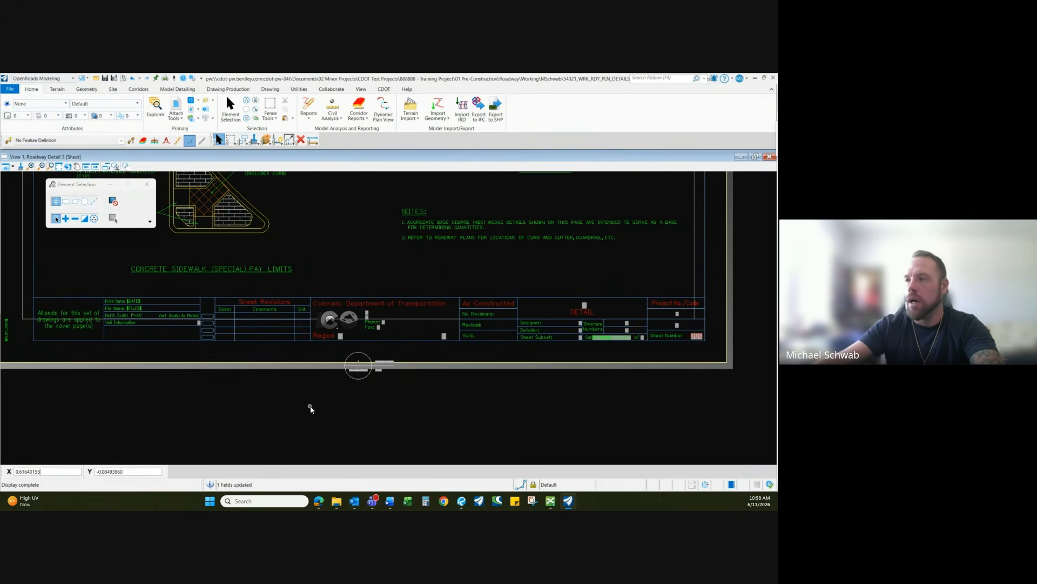
scroll(269, 393, "down", 4)
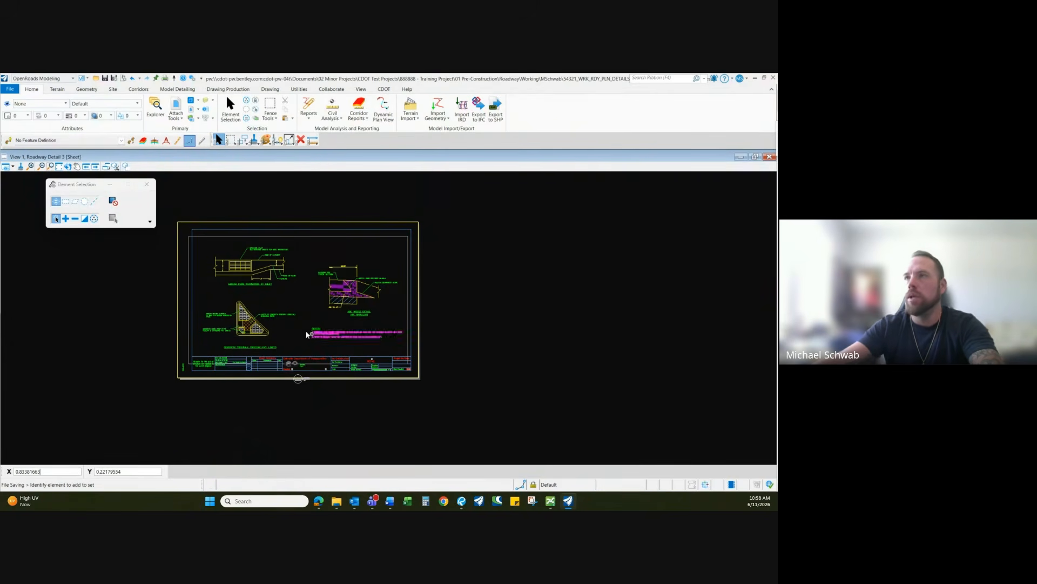
left_click(192, 102)
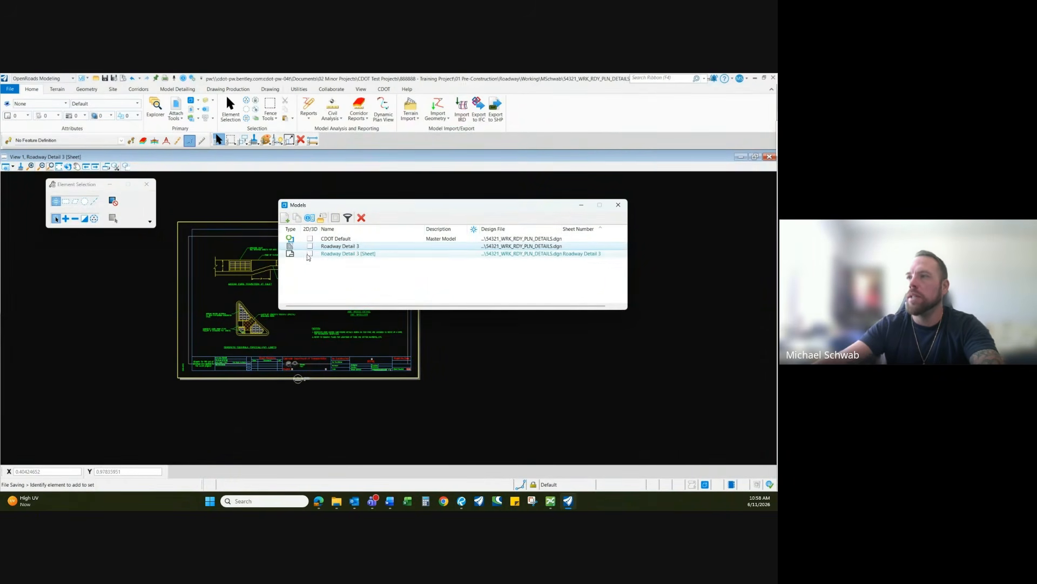
left_click_drag(352, 205, 366, 208)
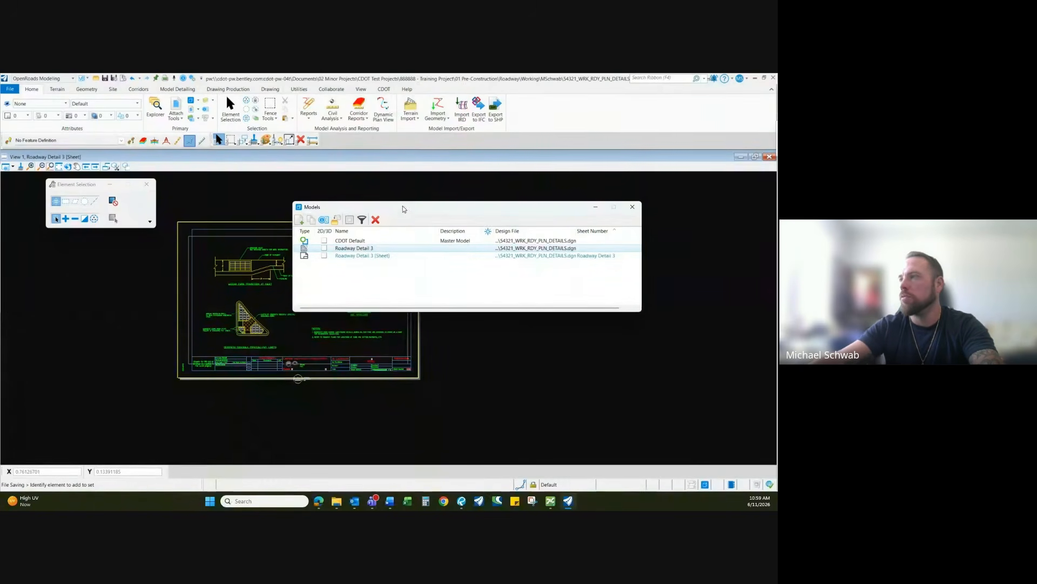
left_click_drag(399, 208, 492, 204)
double_click(453, 243)
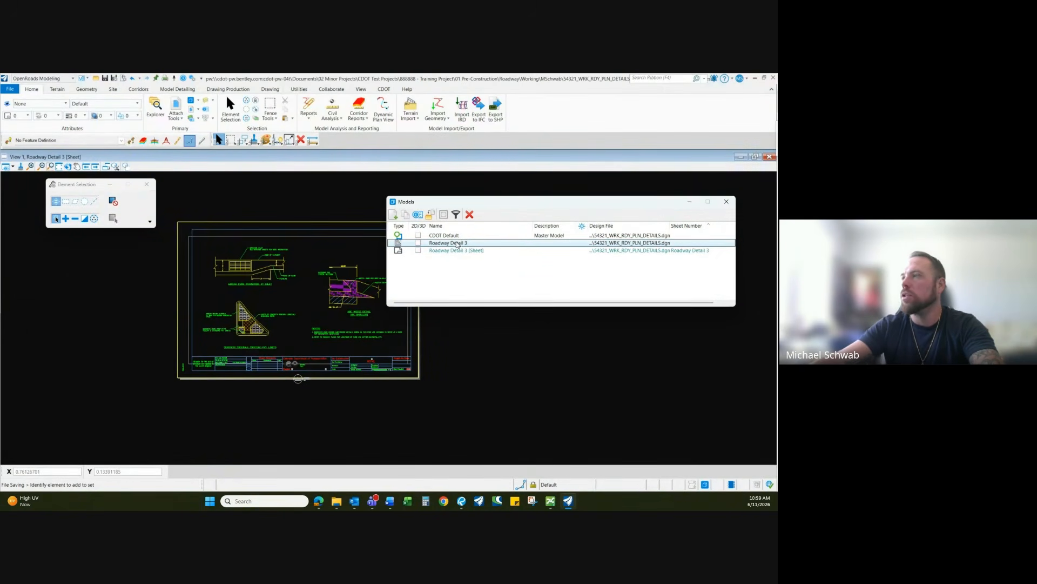
scroll(143, 320, "down", 3)
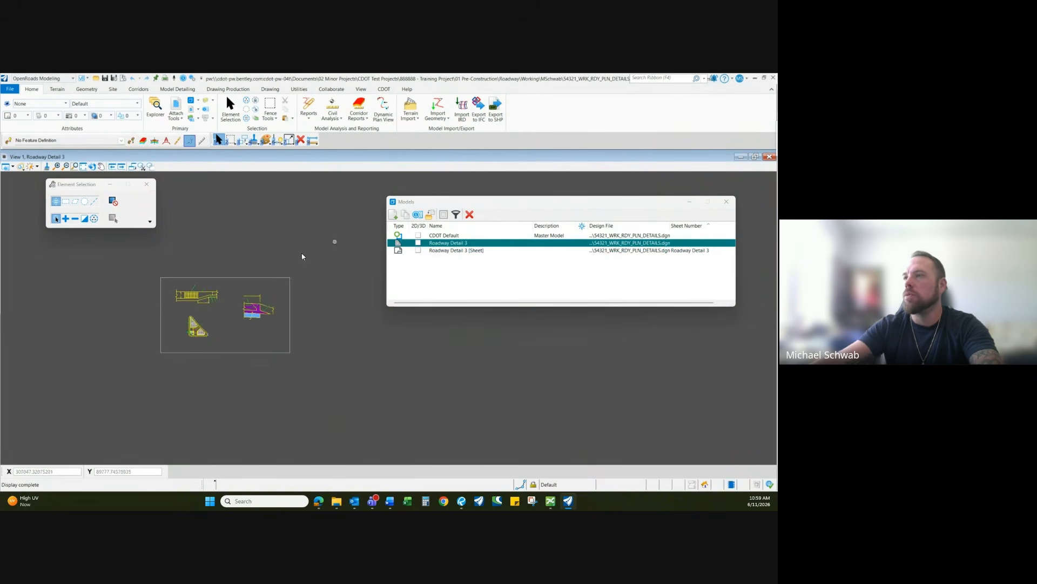
scroll(237, 319, "up", 3)
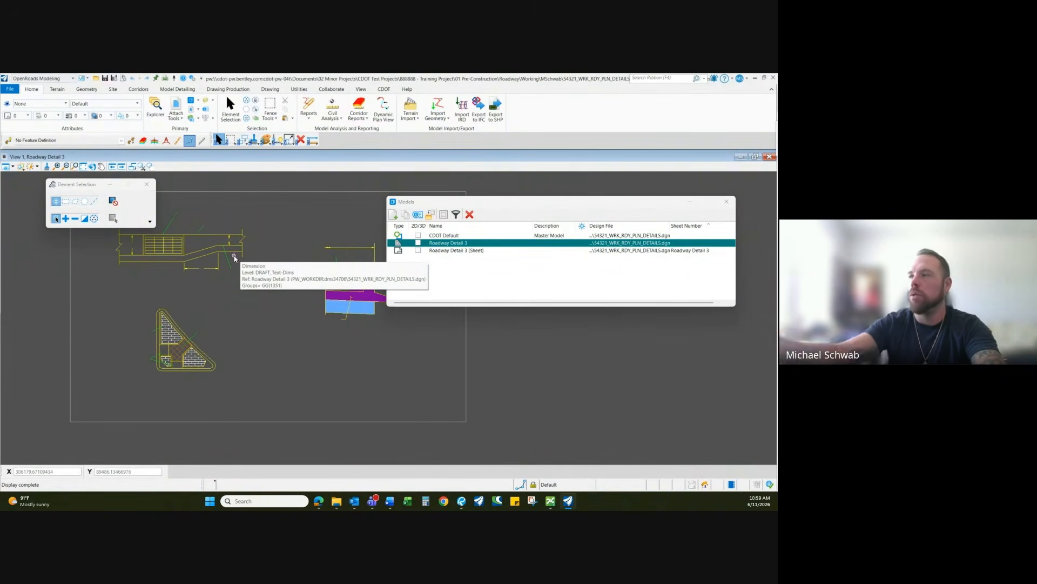
Step: Return to the Roadway Detail 3 [Sheet] model
left_click(455, 237)
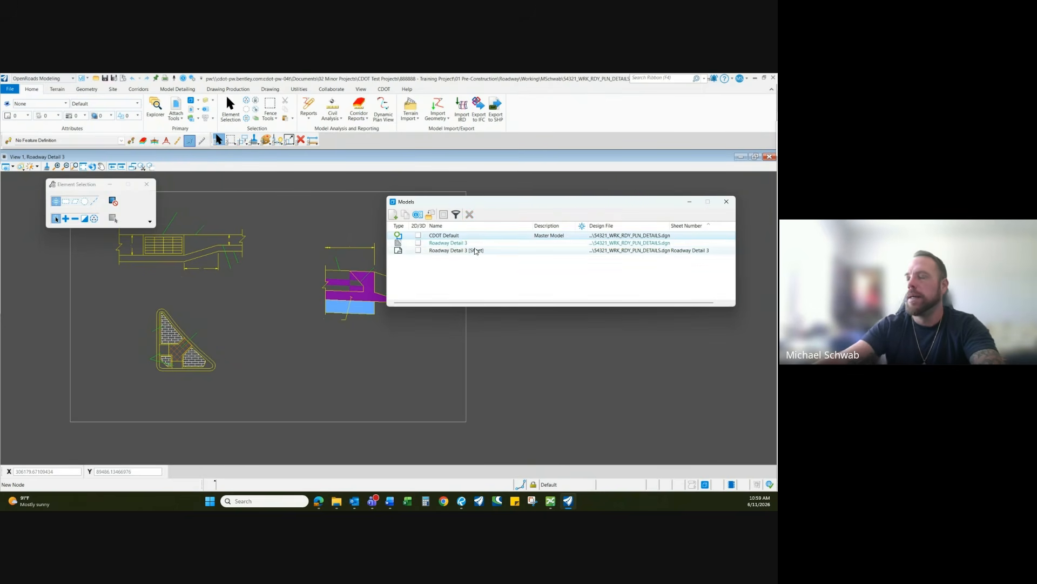
left_click(442, 245)
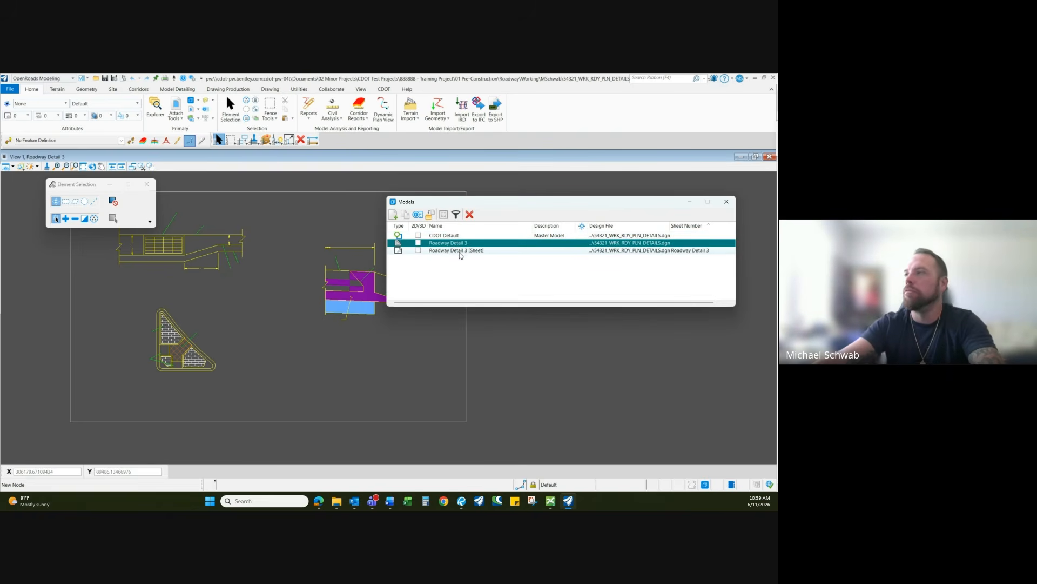
double_click(460, 251)
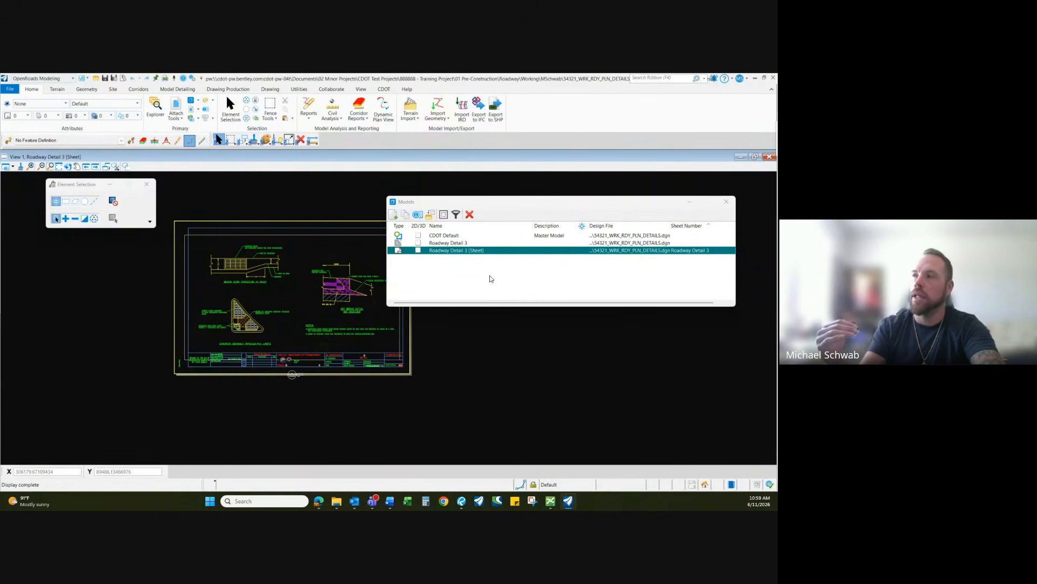
left_click(493, 280)
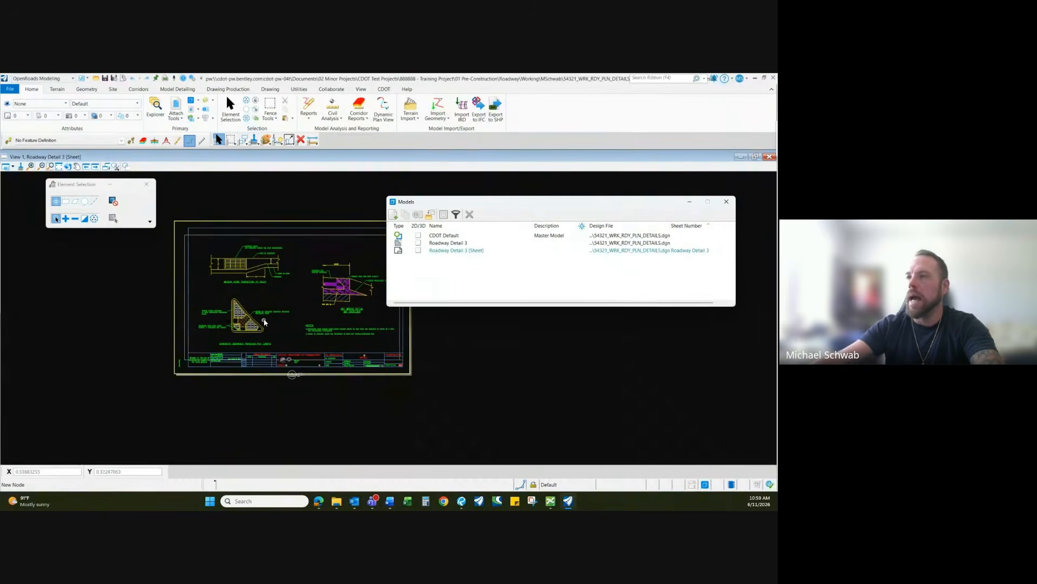
left_click_drag(471, 204, 474, 203)
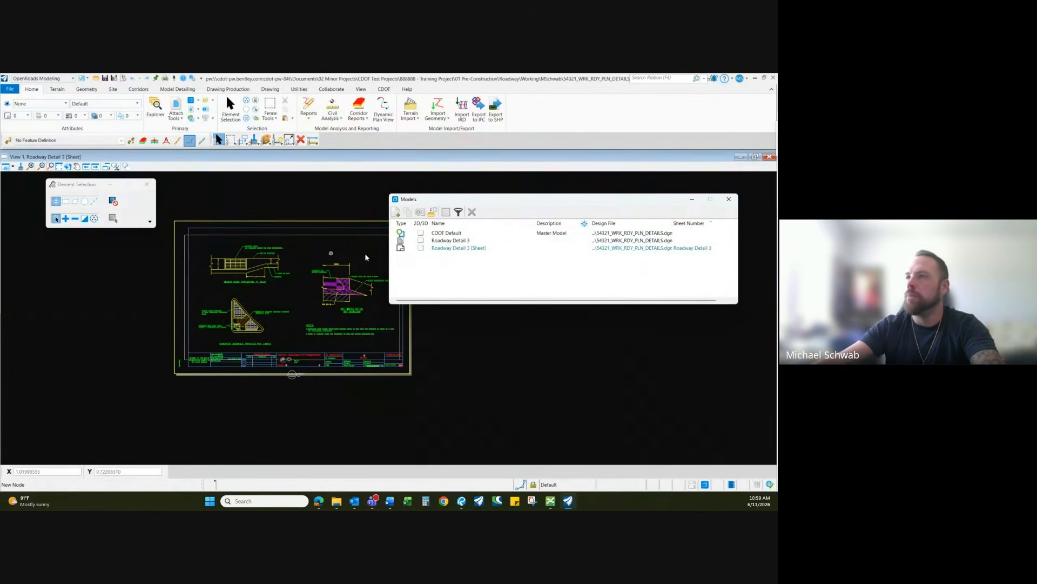
Step: Move the Roadway Detail 3 reference so its boundary's upper-left corner meets the sheet border's upper-left corner
left_click(183, 106)
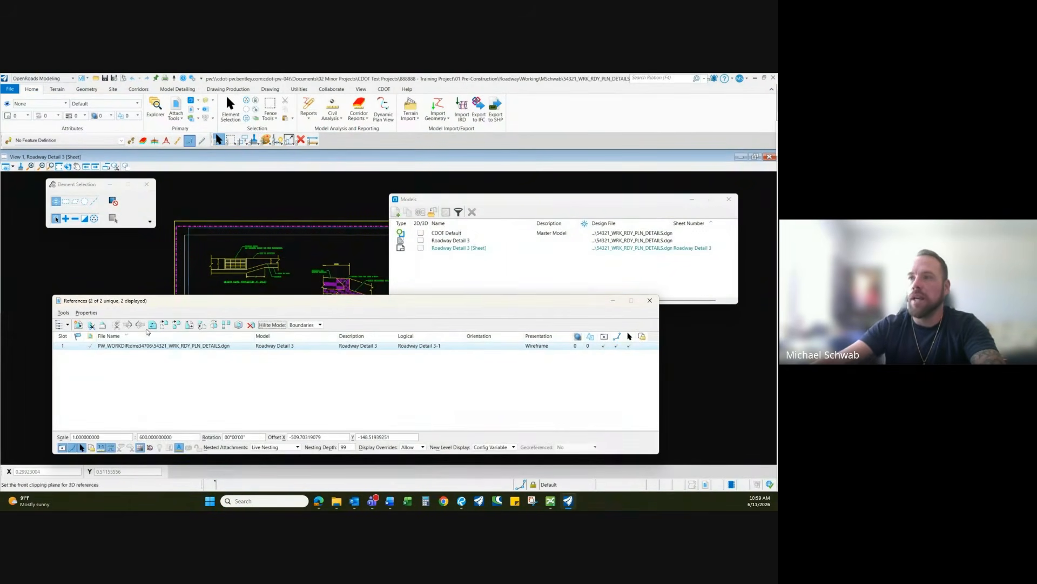
left_click(728, 199)
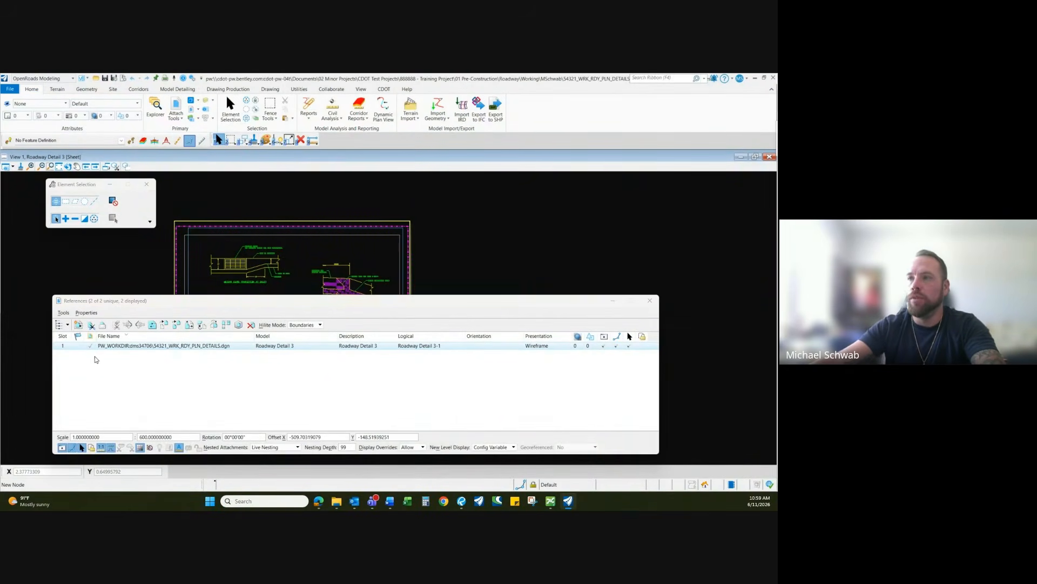
left_click(164, 324)
left_click(185, 233)
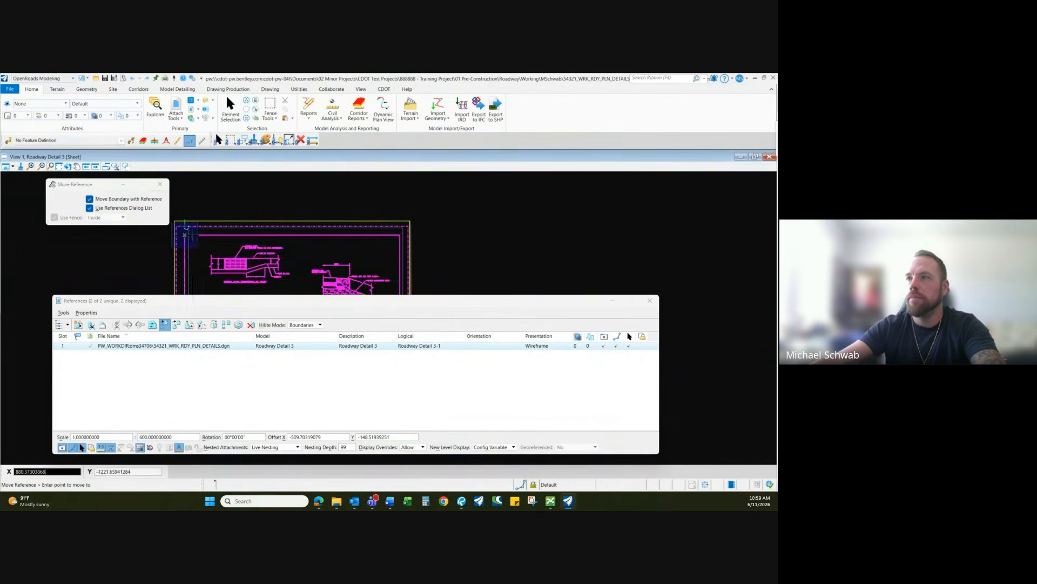
left_click(188, 228)
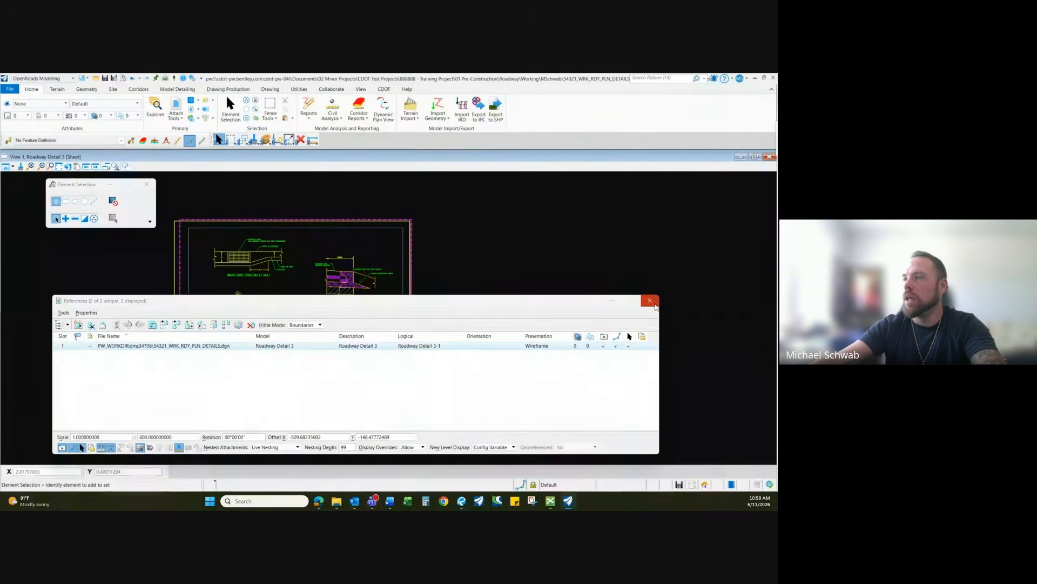
Step: Close the references list and move the Roadway Detail 3 drawing boundary label from the title block to the empty area outside the sheet border
left_click(649, 301)
scroll(292, 368, "up", 2)
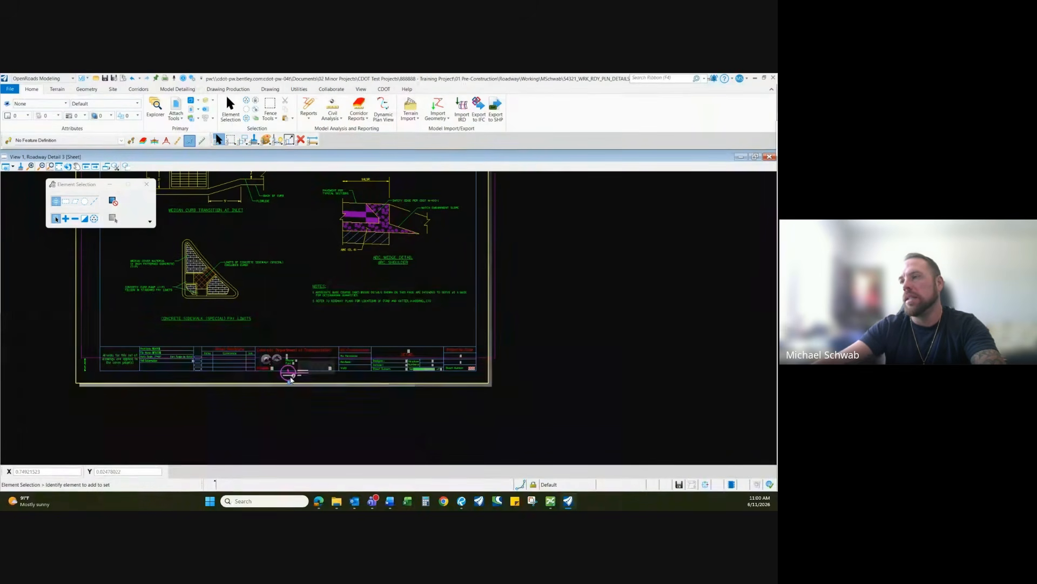
scroll(296, 376, "up", 3)
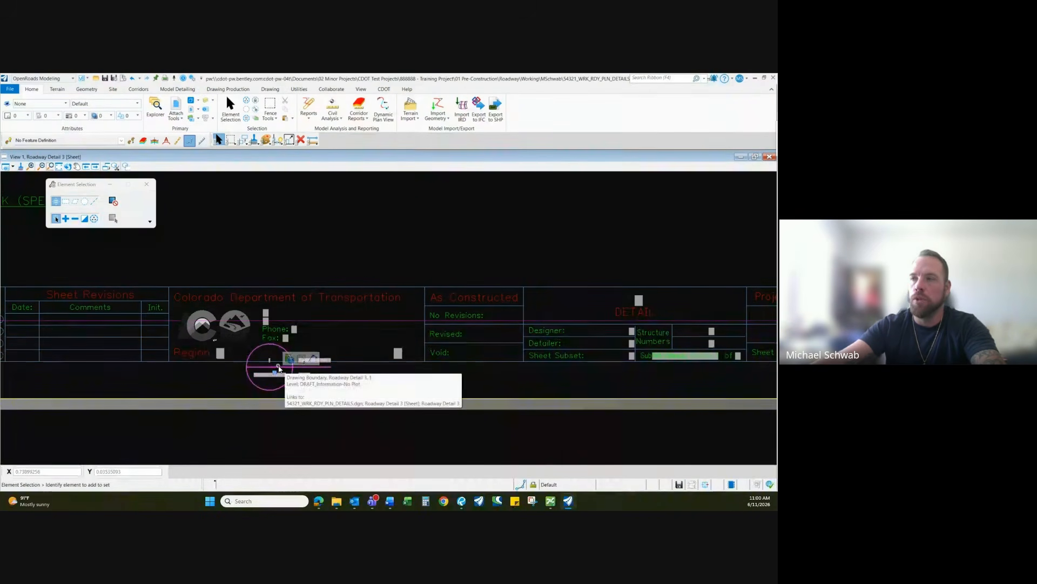
scroll(276, 370, "down", 6)
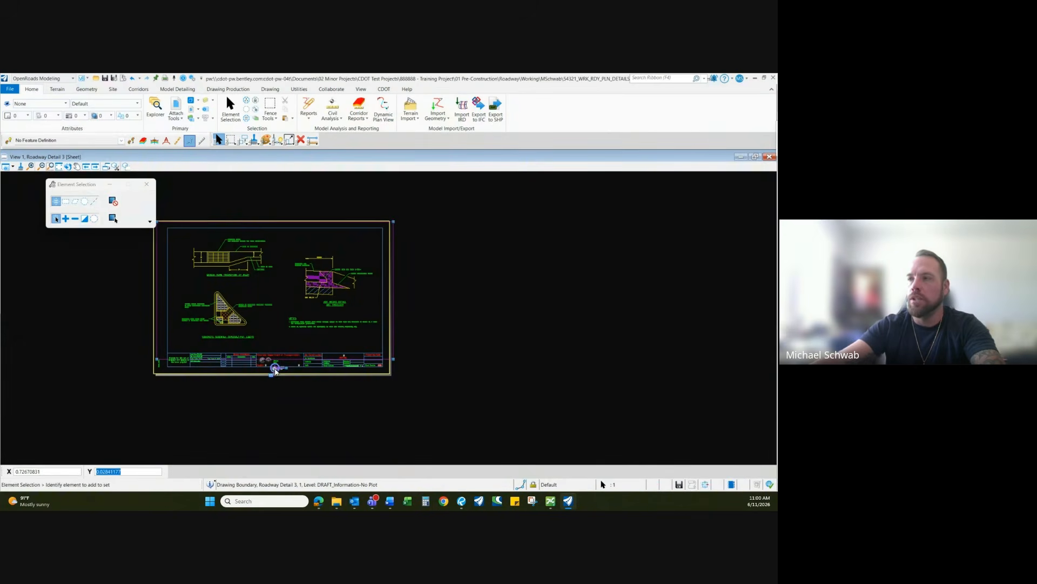
left_click_drag(276, 368, 458, 360)
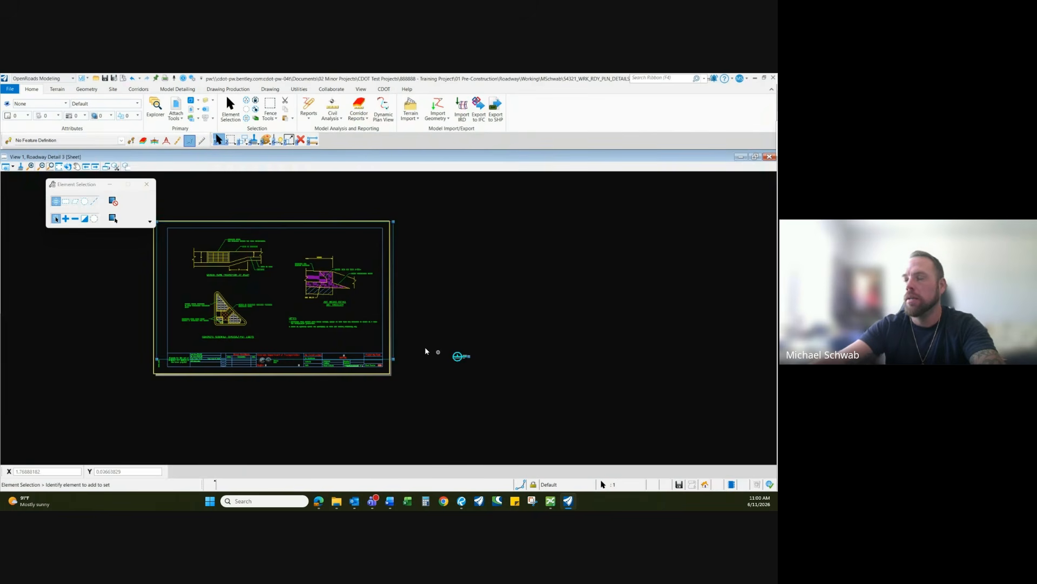
left_click(443, 335)
mouse_move(457, 358)
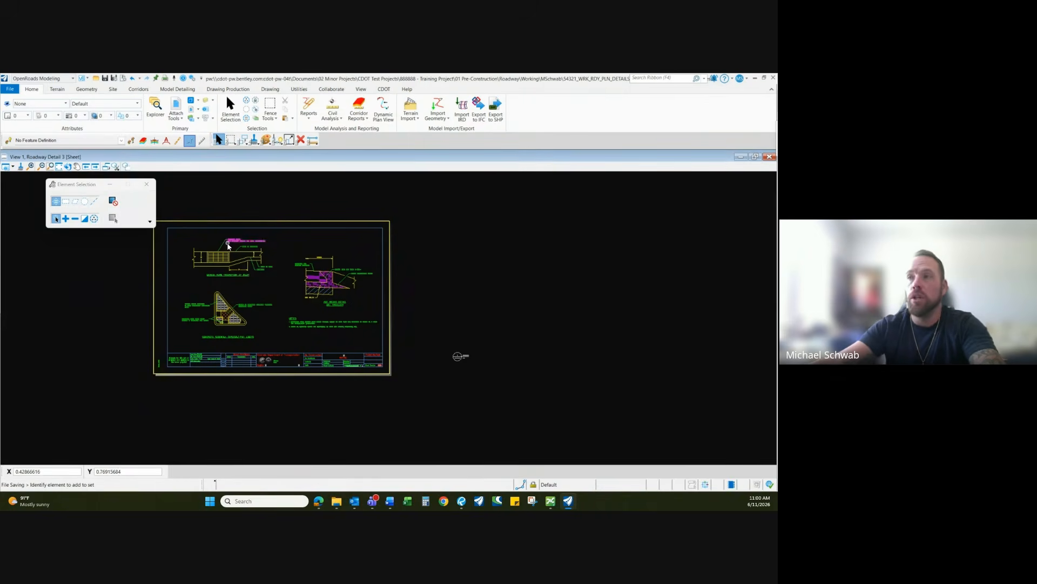
mouse_move(228, 246)
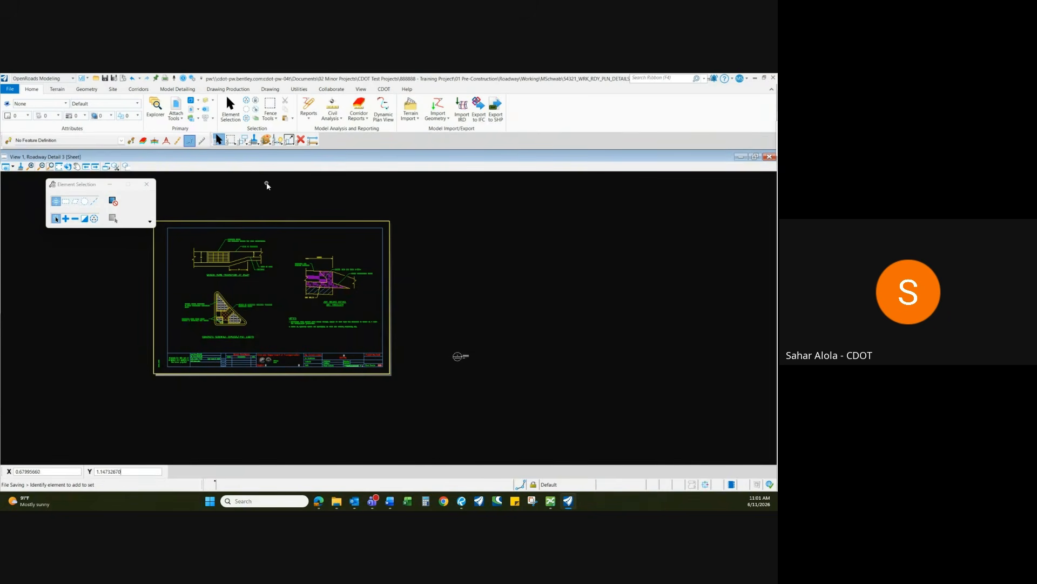
left_click_drag(82, 186, 73, 182)
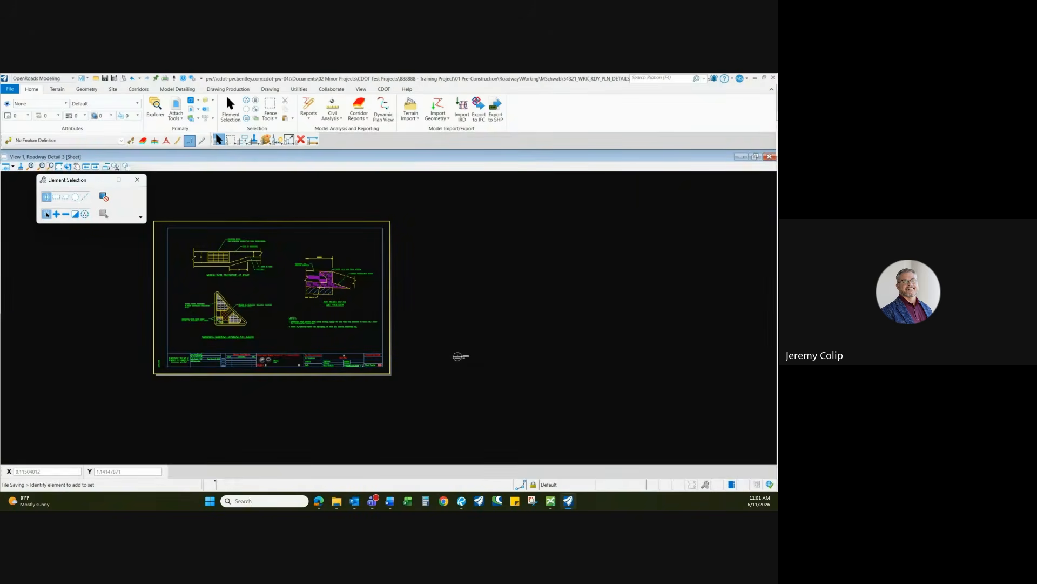